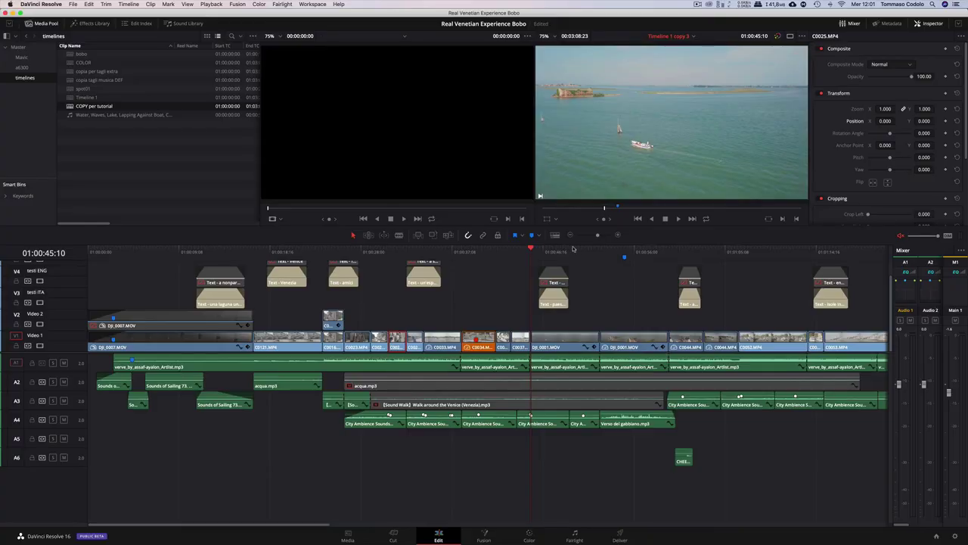
# Play the edit, return to DJI_0001.MOV's first frame, and scroll down the Inspector.
pyautogui.press('space')
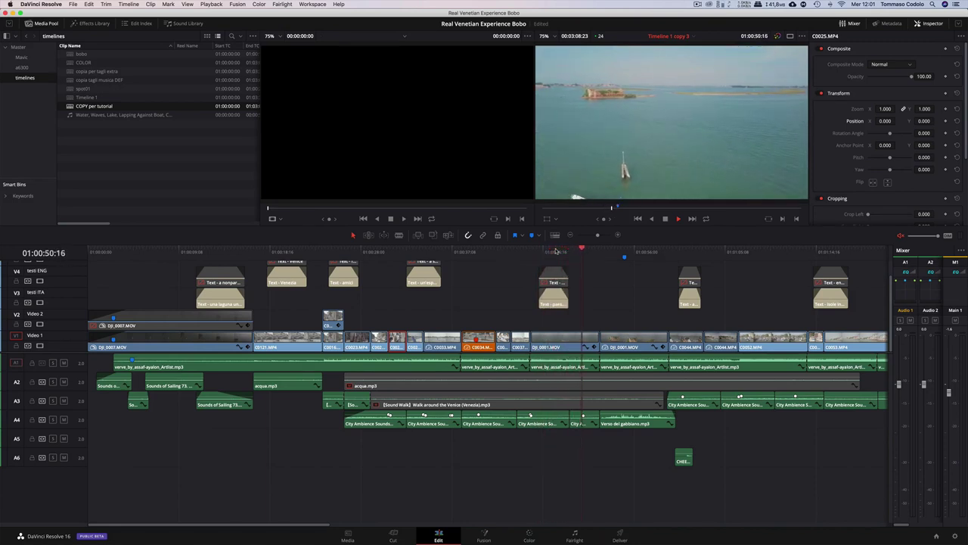
pyautogui.click(531, 252)
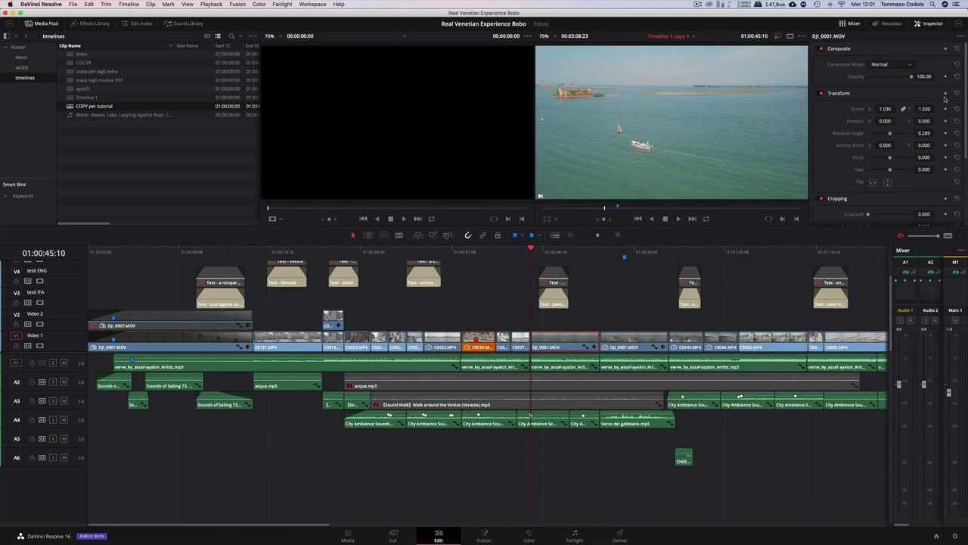
pyautogui.scroll(-2, 944, 164)
pyautogui.scroll(-1, 944, 163)
pyautogui.scroll(-1, 943, 164)
pyautogui.scroll(-1, 944, 164)
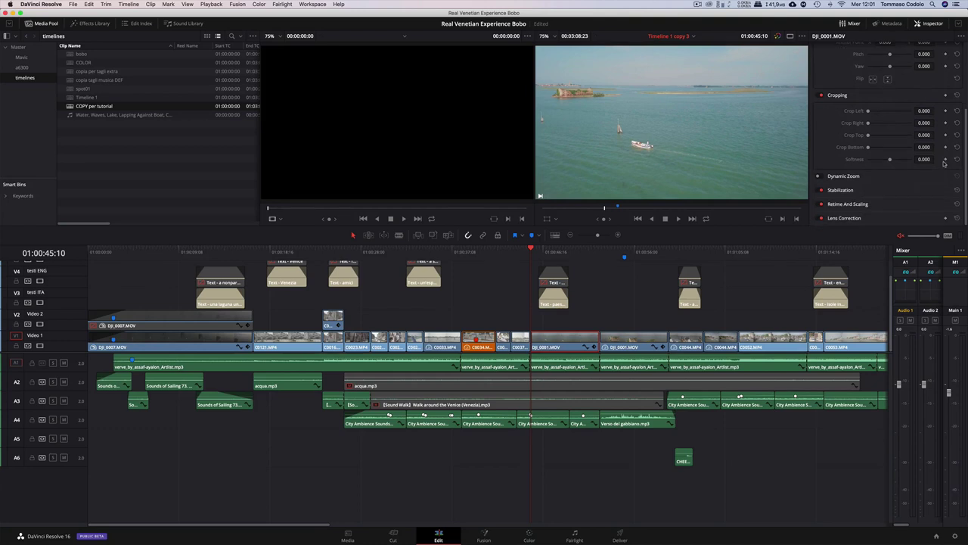
# Review the clip's Transform and Cropping values in the Inspector.
pyautogui.scroll(2, 935, 185)
pyautogui.scroll(1, 938, 182)
pyautogui.scroll(2, 942, 175)
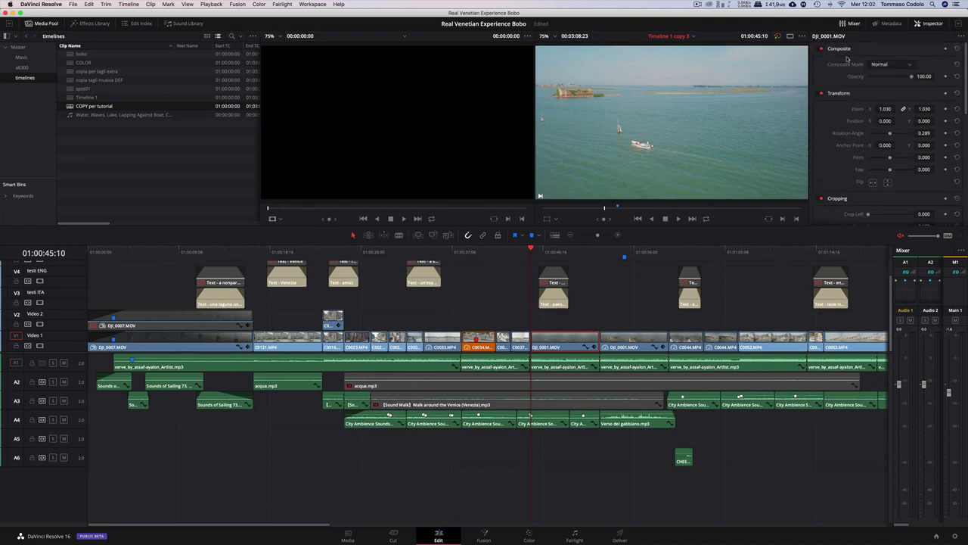
pyautogui.scroll(-3, 857, 148)
pyautogui.scroll(-3, 862, 140)
pyautogui.scroll(-2, 865, 132)
pyautogui.scroll(3, 911, 137)
pyautogui.scroll(3, 911, 137)
pyautogui.scroll(2, 912, 137)
pyautogui.press('space')
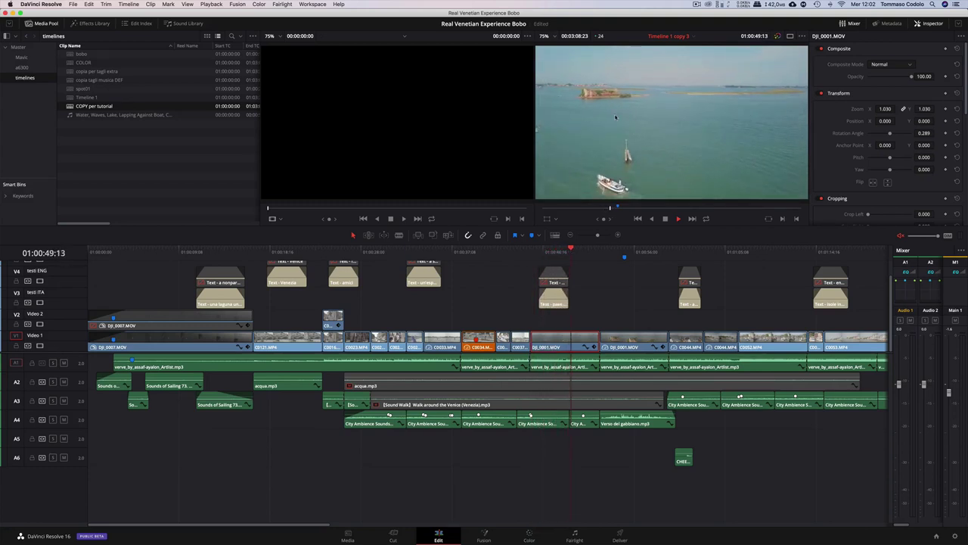
pyautogui.press('space')
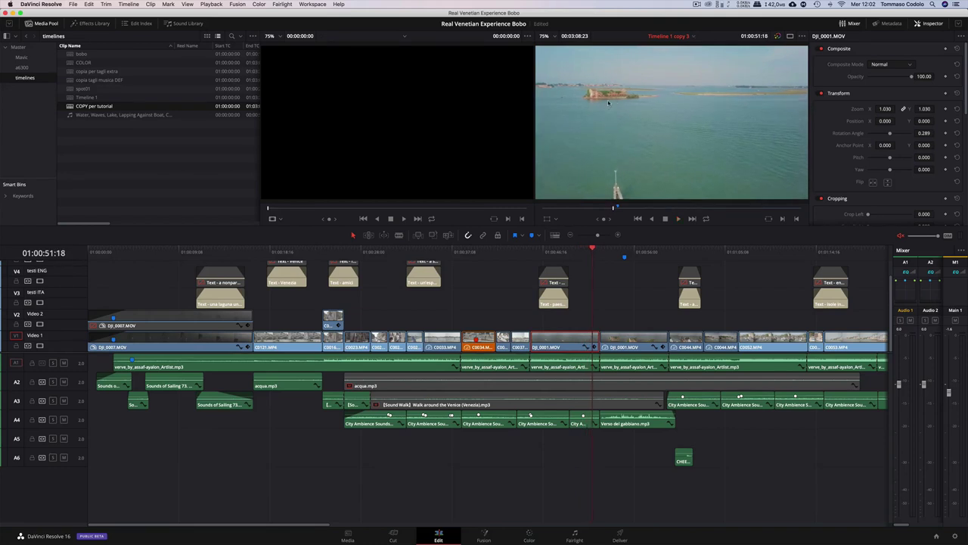
pyautogui.click(531, 253)
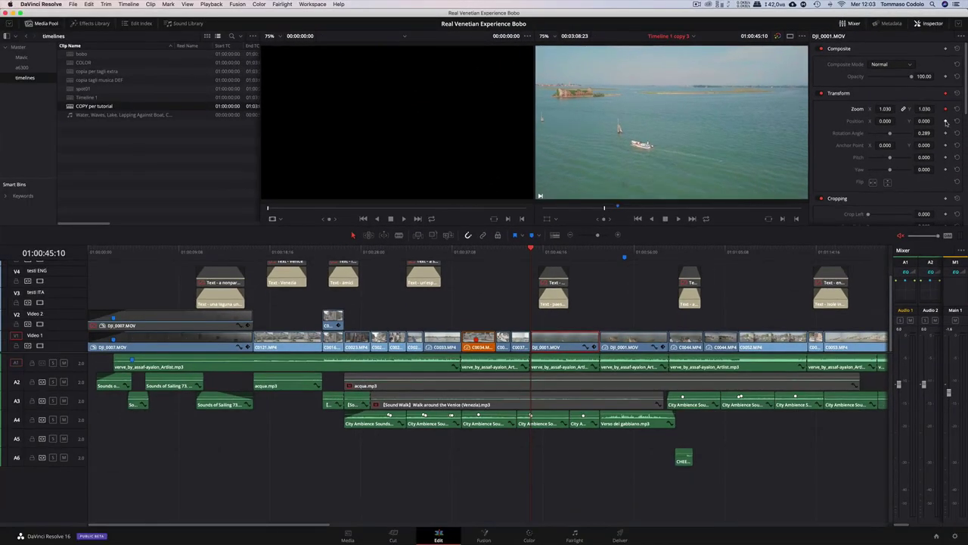
# Add a Transform keyframe at the first frame, then go to 01:00:50:07.
pyautogui.click(946, 121)
pyautogui.click(578, 252)
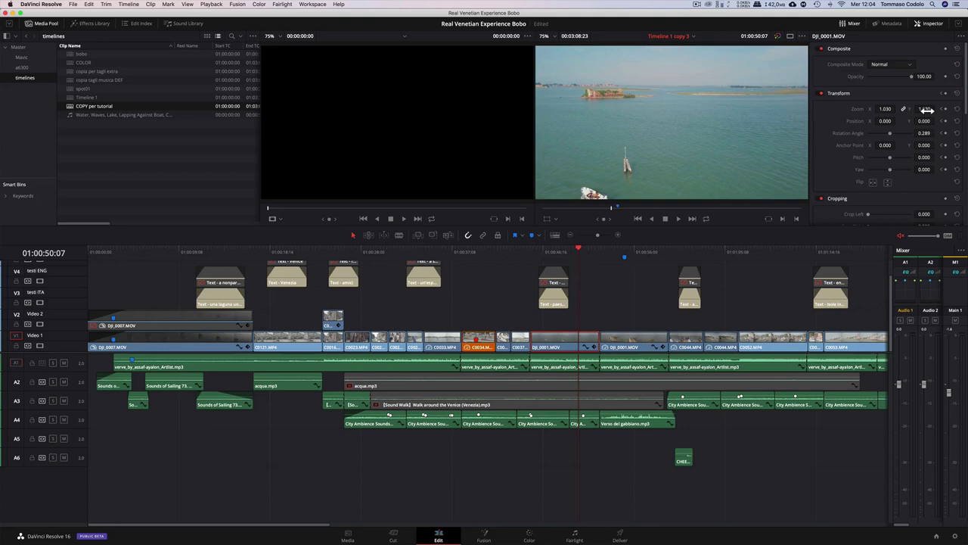
# Zoom to 2.330 and set position 848, -363 on the island, then return to 01:00:45:10.
pyautogui.moveTo(925, 108)
pyautogui.mouseDown()
pyautogui.moveTo(947, 108)
pyautogui.moveTo(938, 108)
pyautogui.mouseUp()
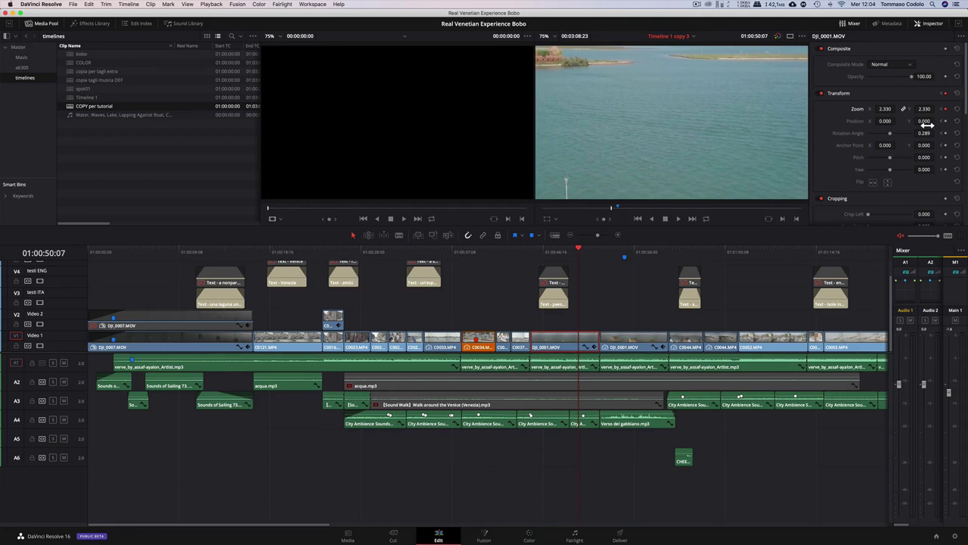
pyautogui.moveTo(855, 121); pyautogui.dragTo(855, 122)
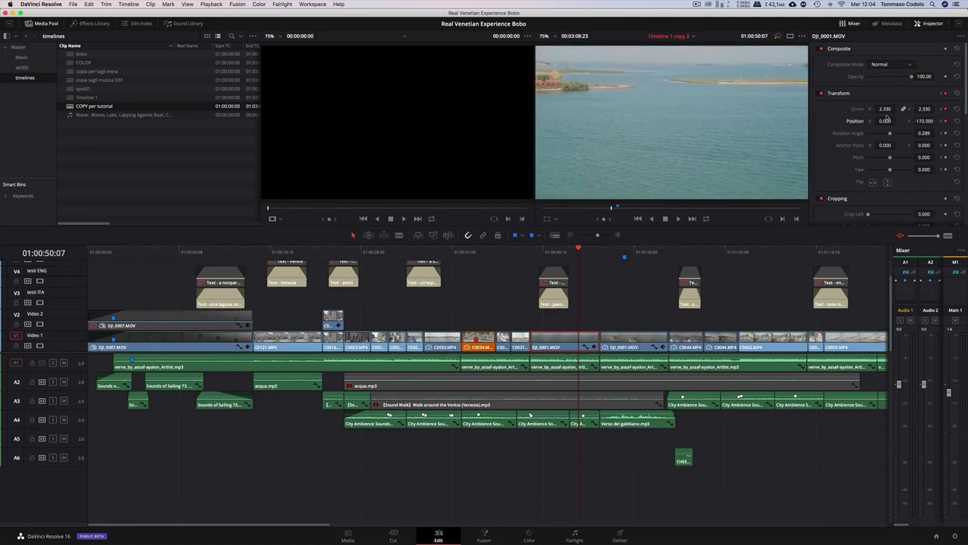
pyautogui.moveTo(855, 121); pyautogui.dragTo(885, 121)
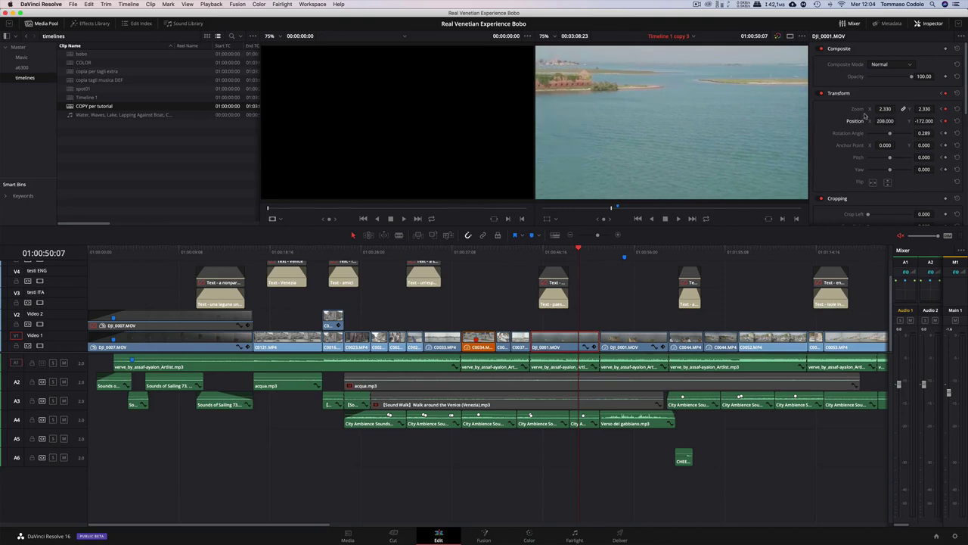
pyautogui.moveTo(884, 121)
pyautogui.mouseDown()
pyautogui.moveTo(897, 121)
pyautogui.moveTo(484, 273)
pyautogui.mouseUp()
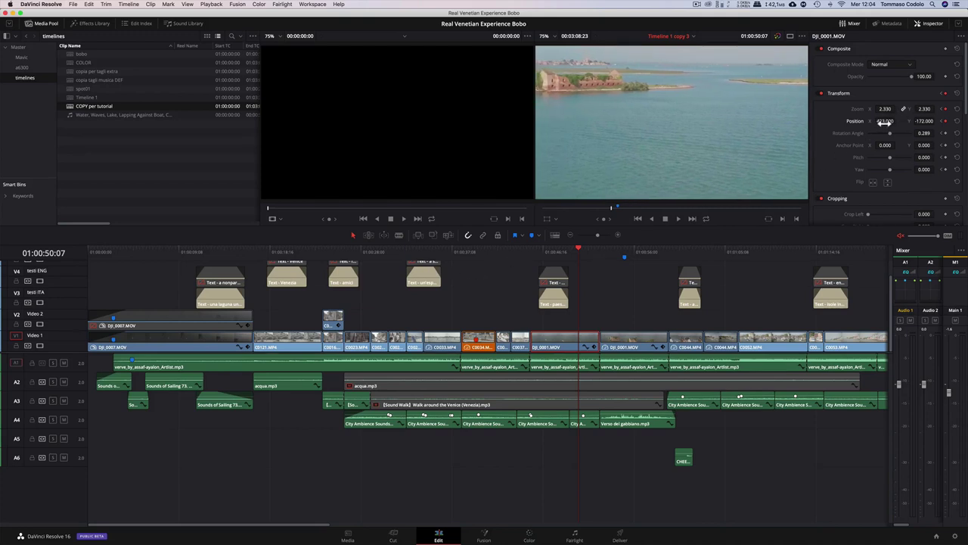
pyautogui.moveTo(885, 121)
pyautogui.mouseDown()
pyautogui.moveTo(897, 120)
pyautogui.moveTo(510, 265)
pyautogui.mouseUp()
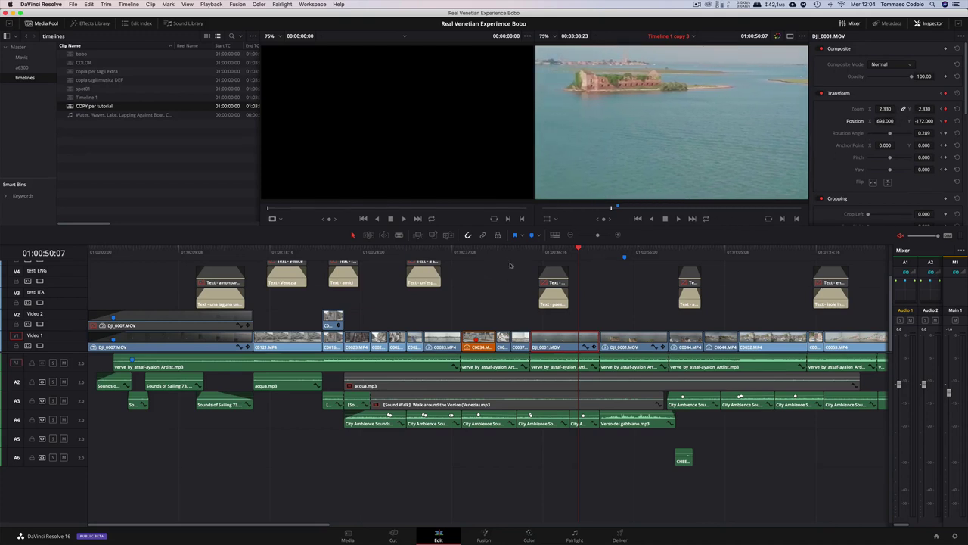
pyautogui.moveTo(885, 121)
pyautogui.mouseDown()
pyautogui.moveTo(937, 123)
pyautogui.moveTo(870, 121)
pyautogui.mouseUp()
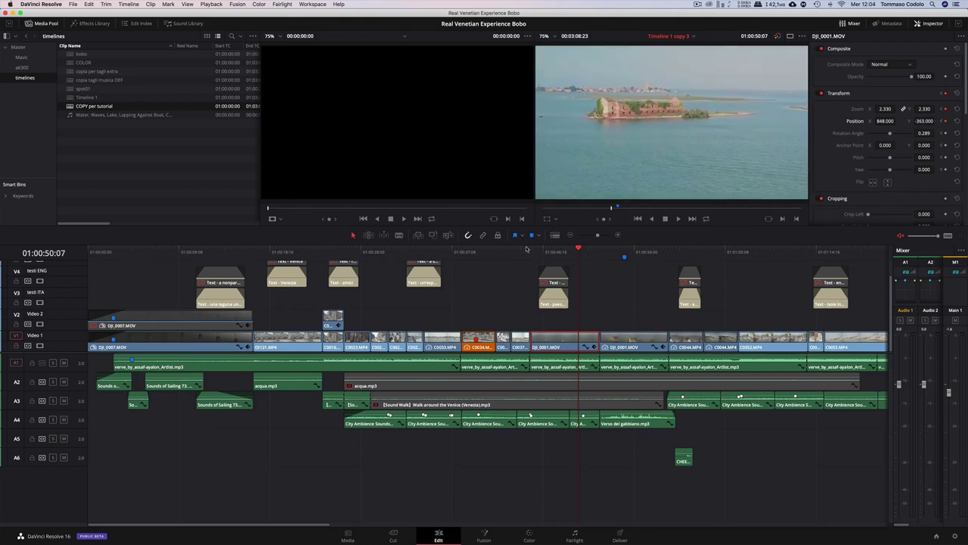
pyautogui.click(531, 251)
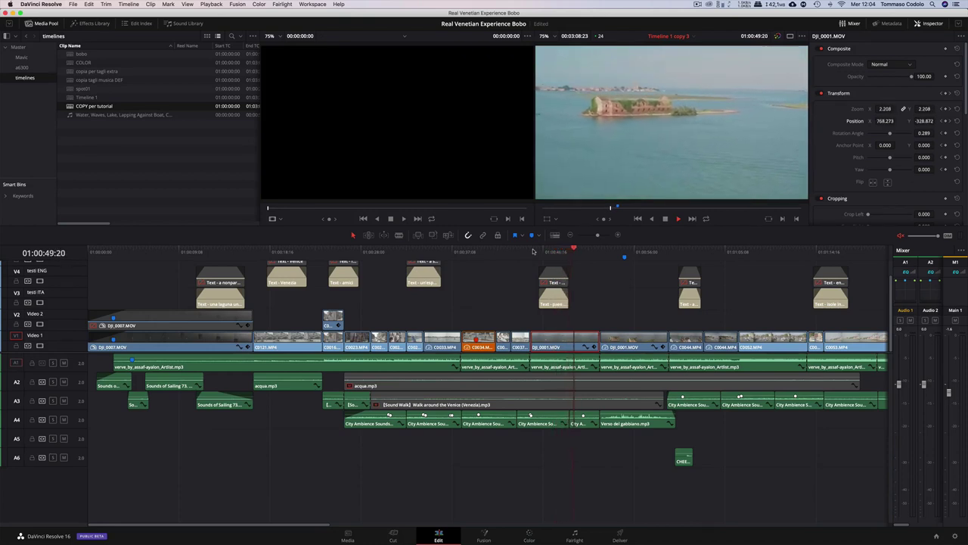
pyautogui.press('space')
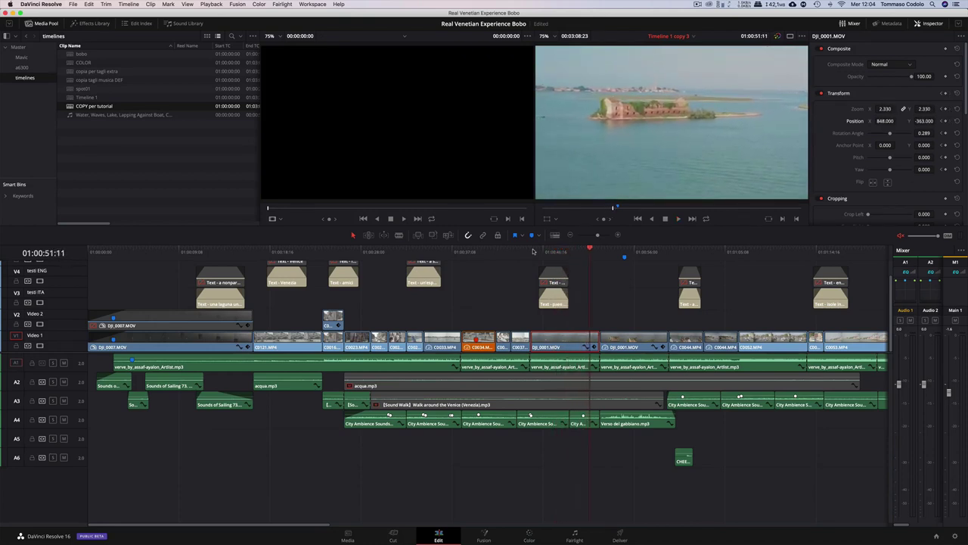
pyautogui.press('Right')
pyautogui.press('Right')
pyautogui.press('Right')
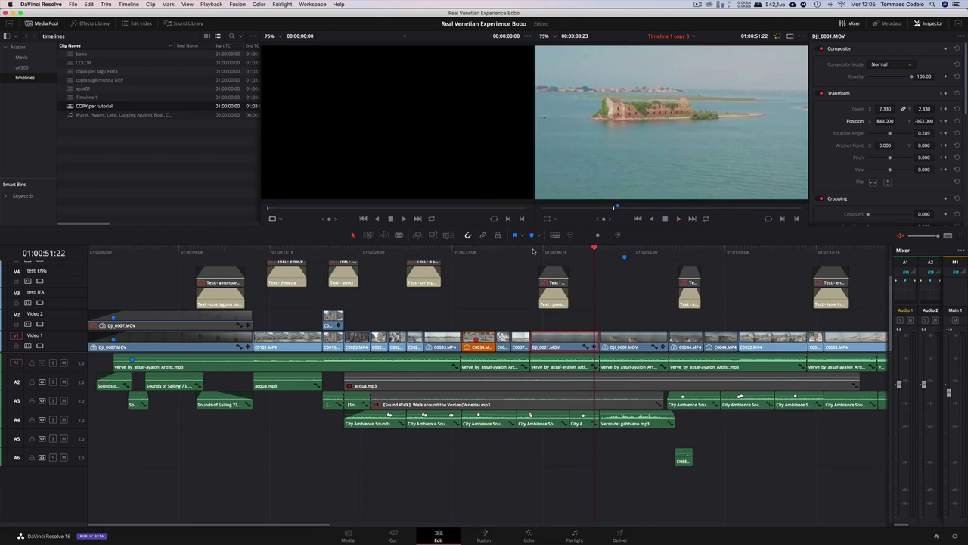
pyautogui.click(572, 251)
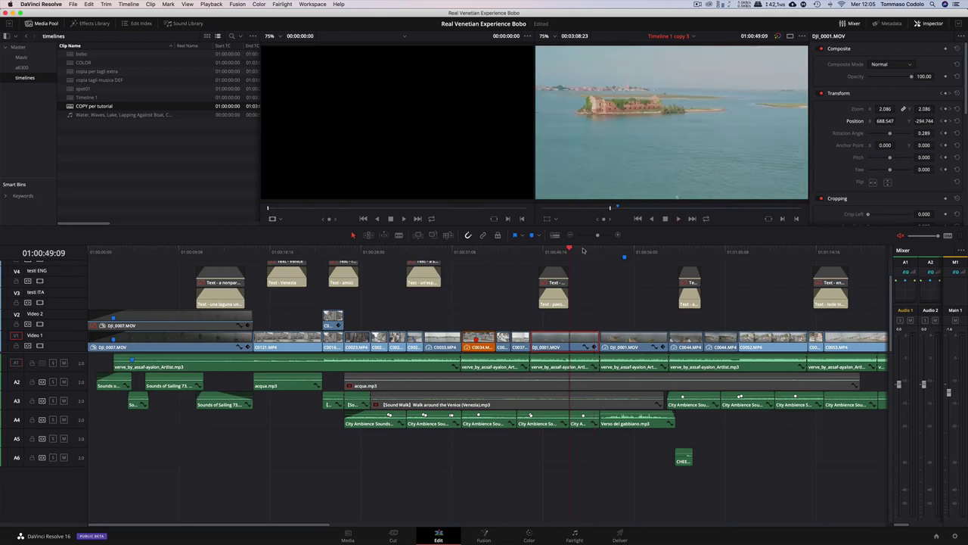
pyautogui.click(949, 94)
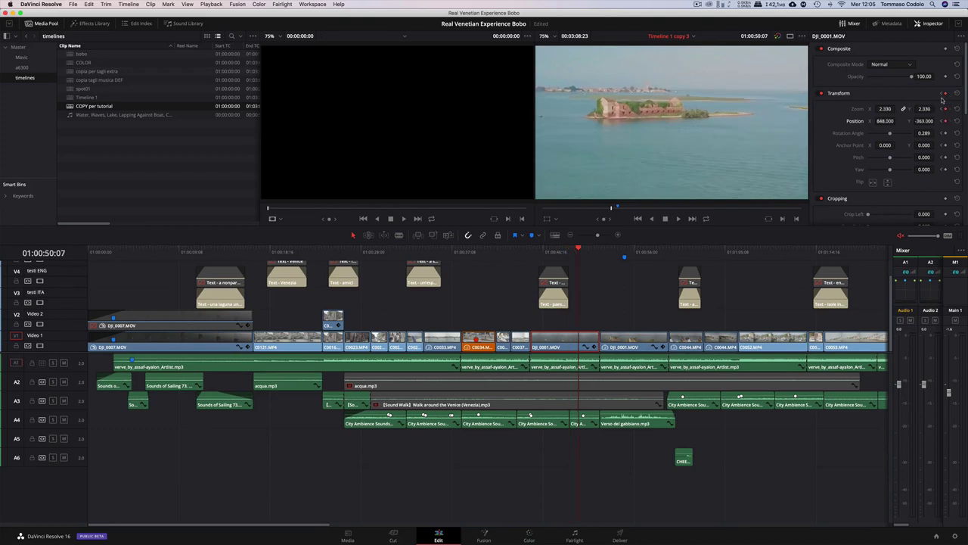
pyautogui.click(941, 94)
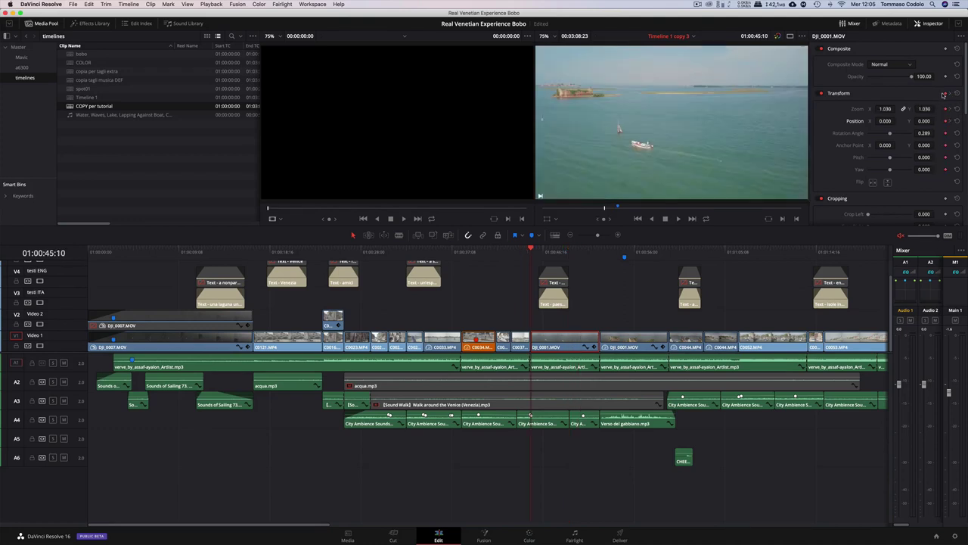
pyautogui.click(950, 94)
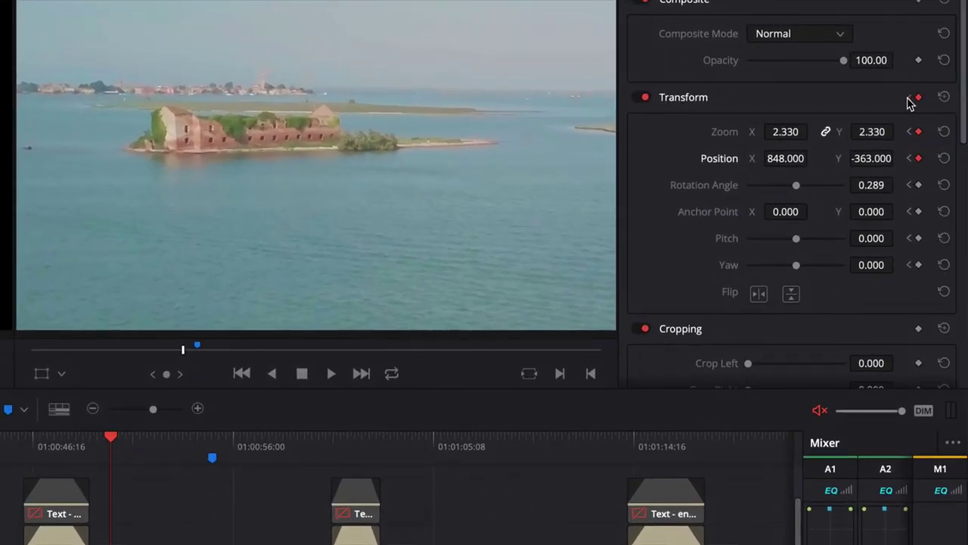
pyautogui.click(910, 98)
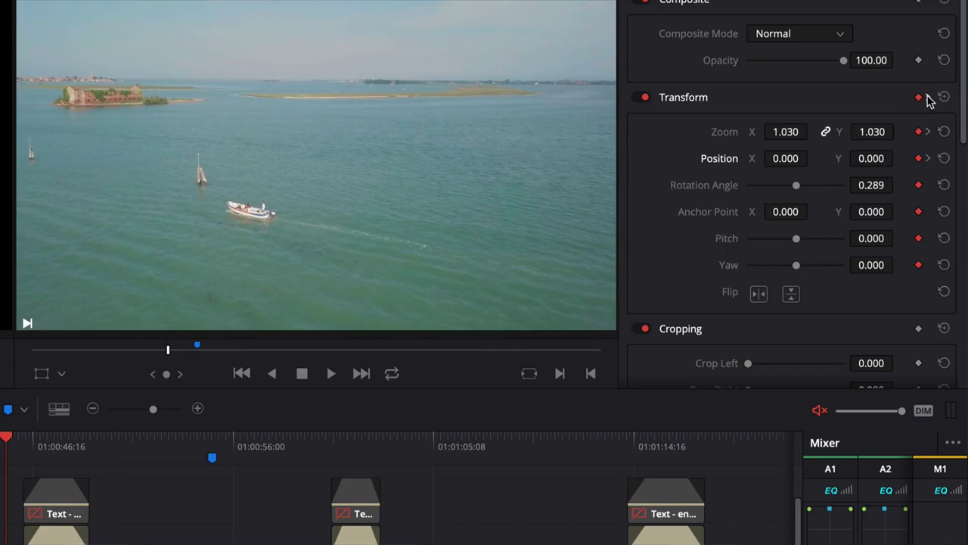
pyautogui.click(929, 99)
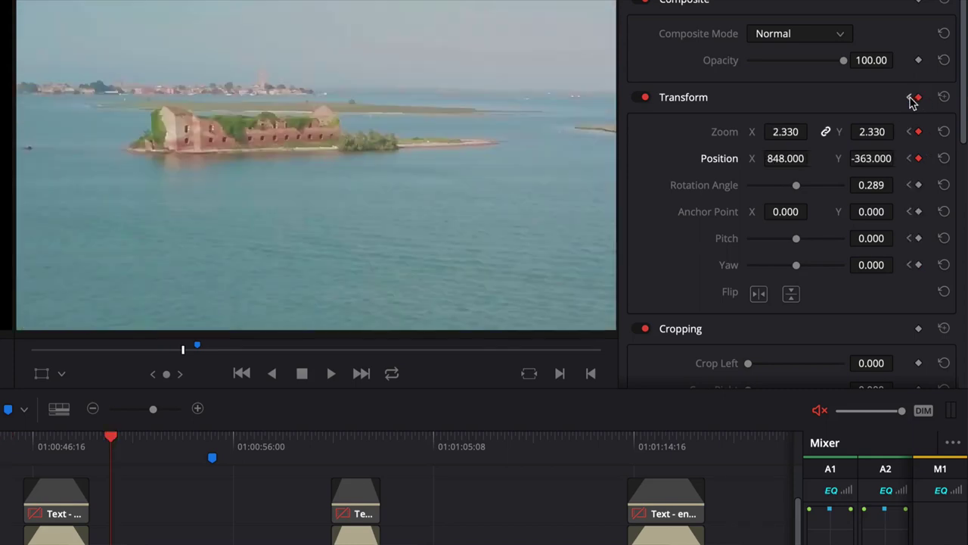
pyautogui.click(910, 97)
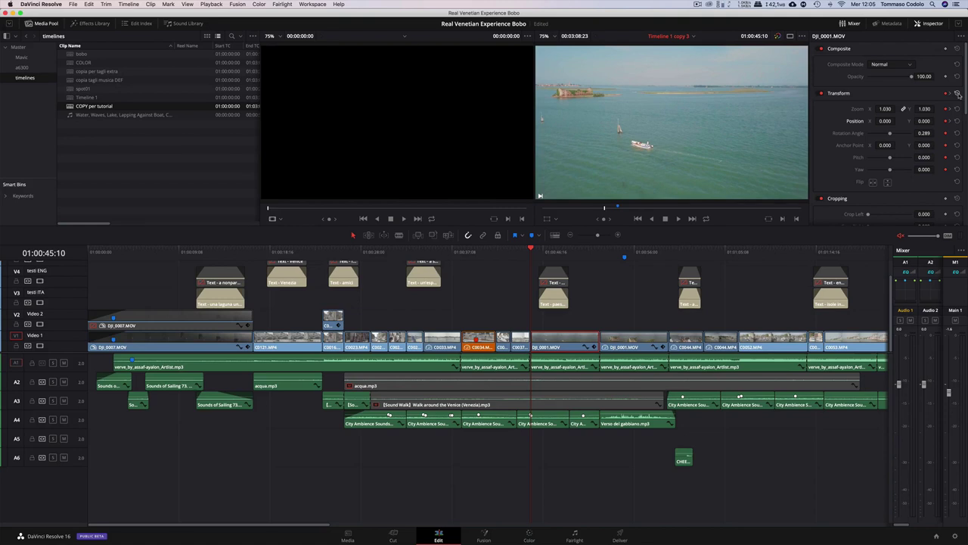
# Reset Transform to zoom 1.000, position 0 and rotation 0, then add a fresh keyframe.
pyautogui.click(958, 94)
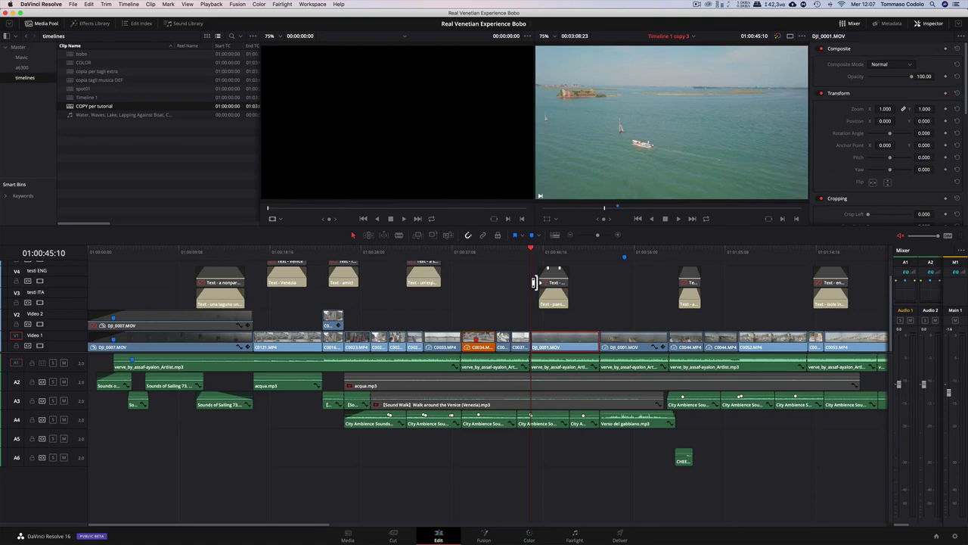
pyautogui.click(945, 94)
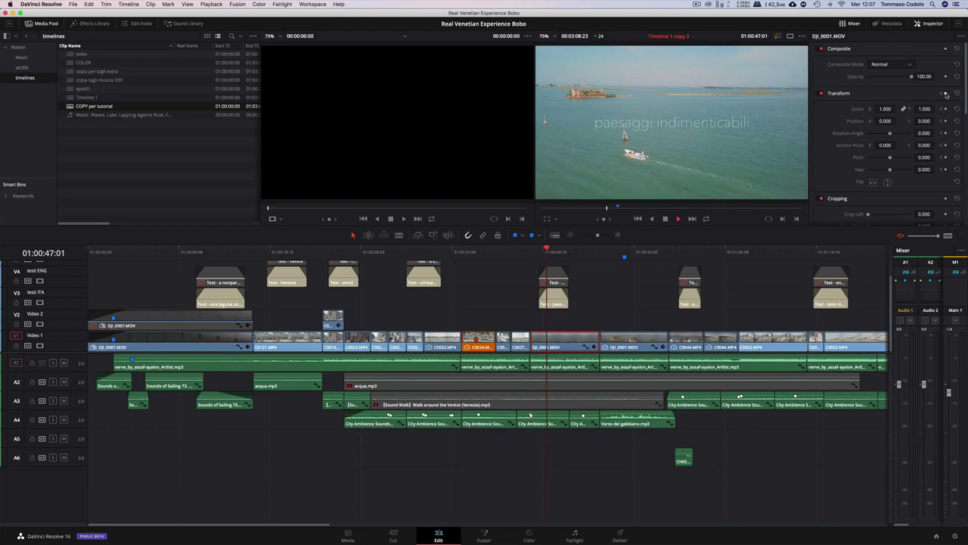
# Zoom the shot to 2.910 and move it to X 840 to frame the boat and shoreline.
pyautogui.doubleClick(924, 108)
pyautogui.write('0.86')
pyautogui.press('Return')
pyautogui.moveTo(924, 108); pyautogui.dragTo(954, 108)
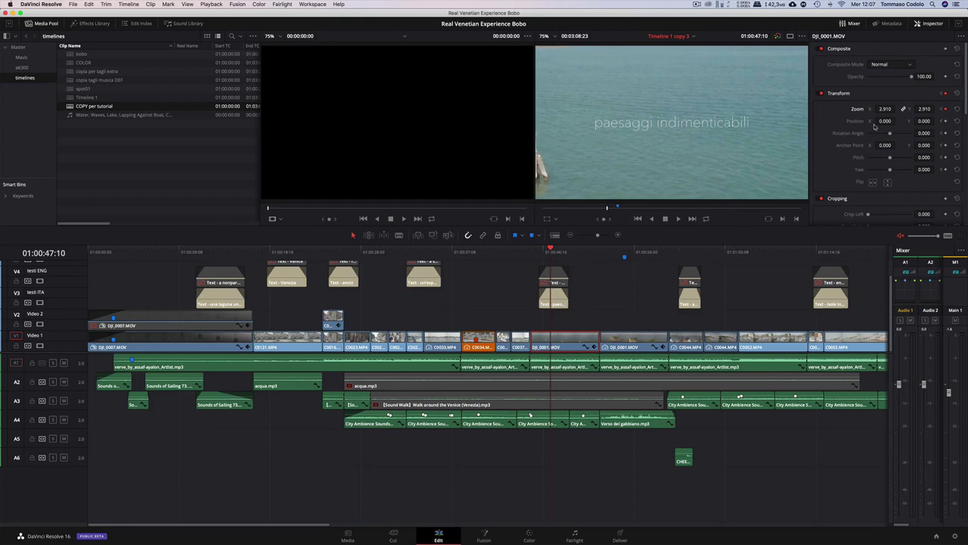
pyautogui.moveTo(885, 120); pyautogui.dragTo(897, 120)
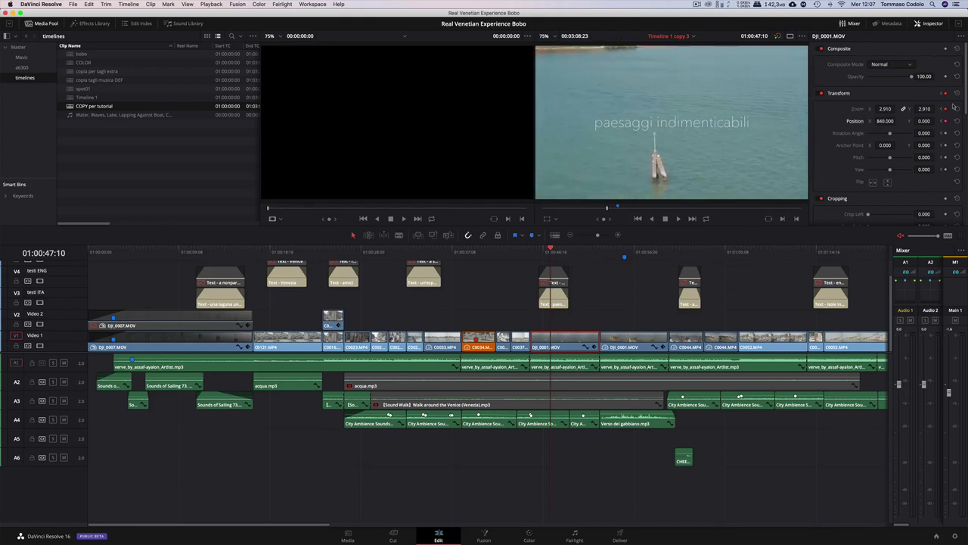
pyautogui.moveTo(925, 120)
pyautogui.mouseDown()
pyautogui.moveTo(936, 121)
pyautogui.moveTo(687, 270)
pyautogui.mouseUp()
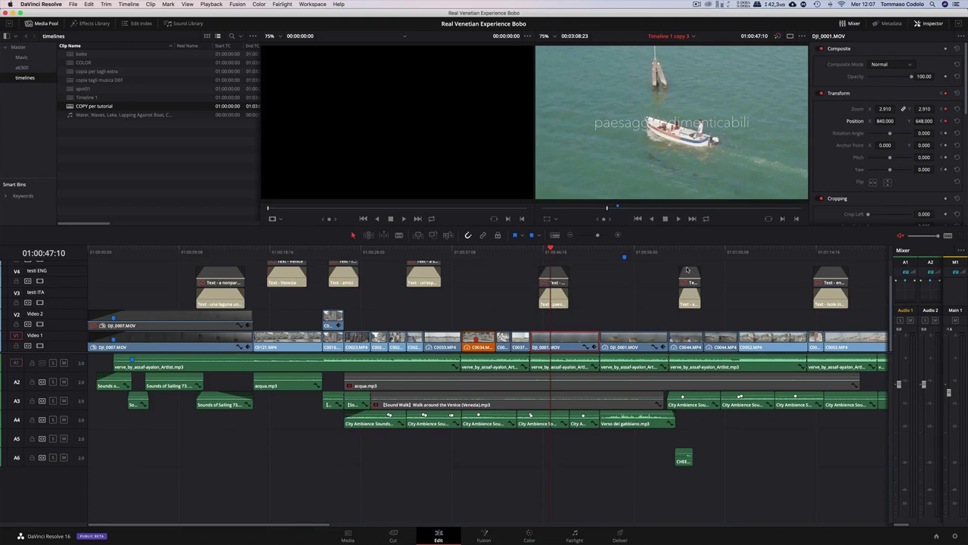
# Preview playback and lower Position Y from 648 toward 597.
pyautogui.press('space')
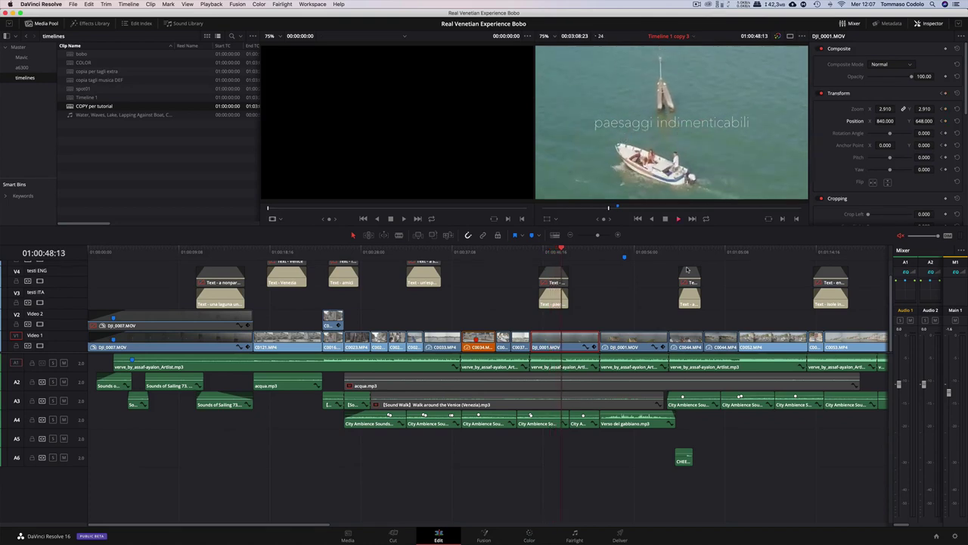
pyautogui.moveTo(922, 121); pyautogui.dragTo(904, 121)
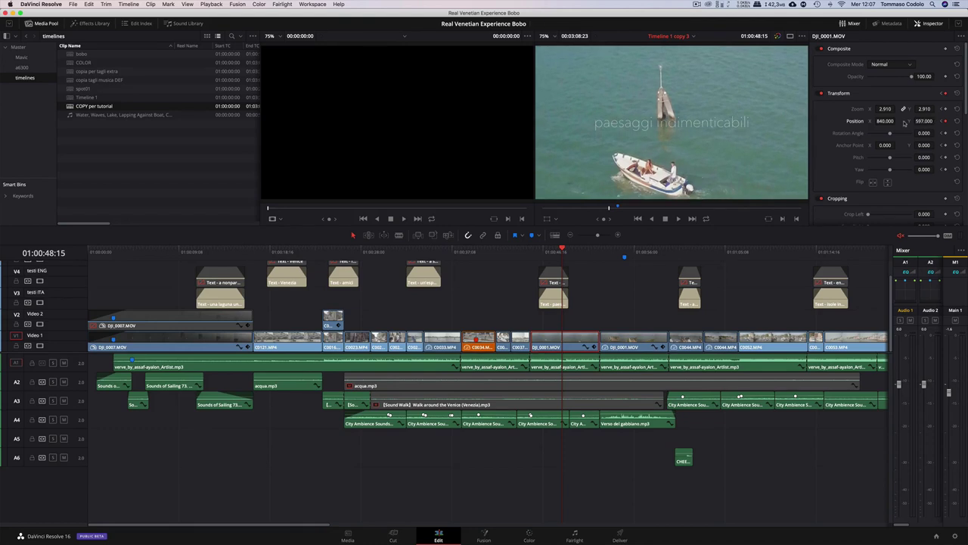
pyautogui.click(924, 121)
# Enter 1 for Position Y, Position X, Zoom X and Zoom Y, then play the restored wide lagoon shot.
pyautogui.write('1')
pyautogui.click(885, 121)
pyautogui.write('1')
pyautogui.click(885, 109)
pyautogui.write('1')
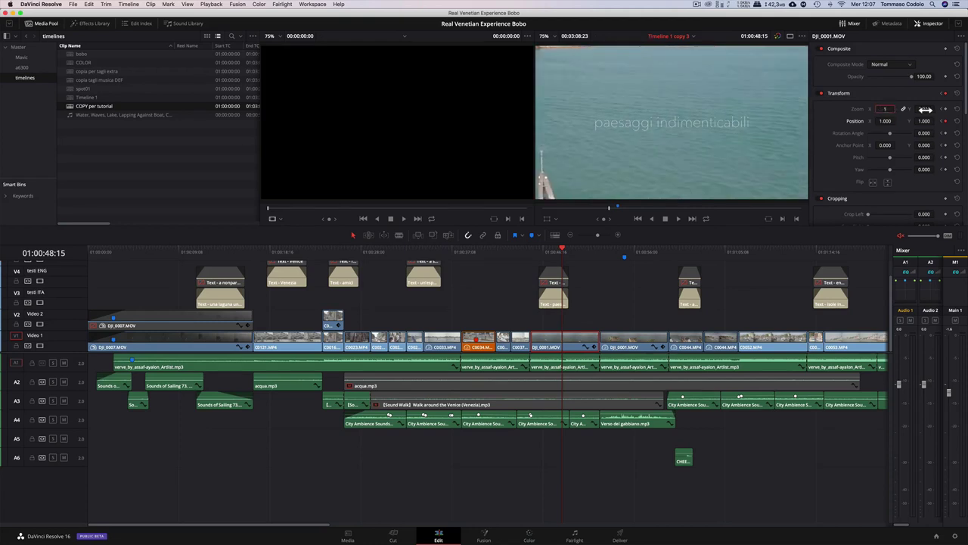
pyautogui.click(923, 109)
pyautogui.write('1')
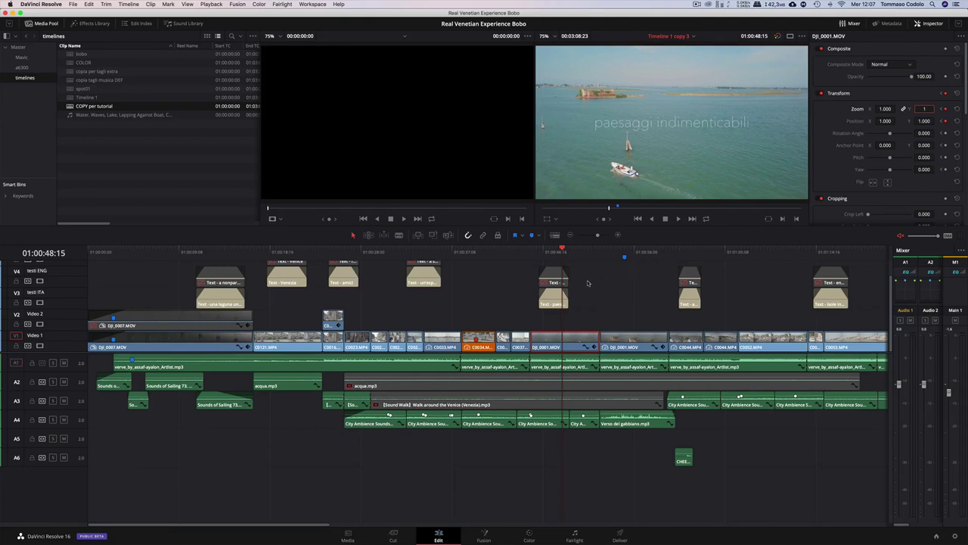
pyautogui.click(562, 249)
pyautogui.press('space')
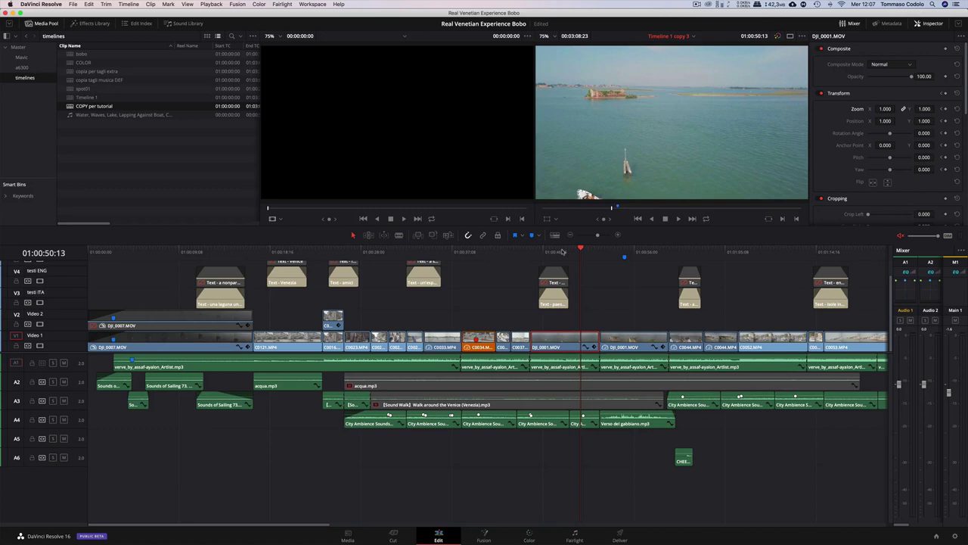
# Stop playback, zoom the clip to 3.010, shift it vertically and set X to -49.
pyautogui.press('space')
pyautogui.press('space')
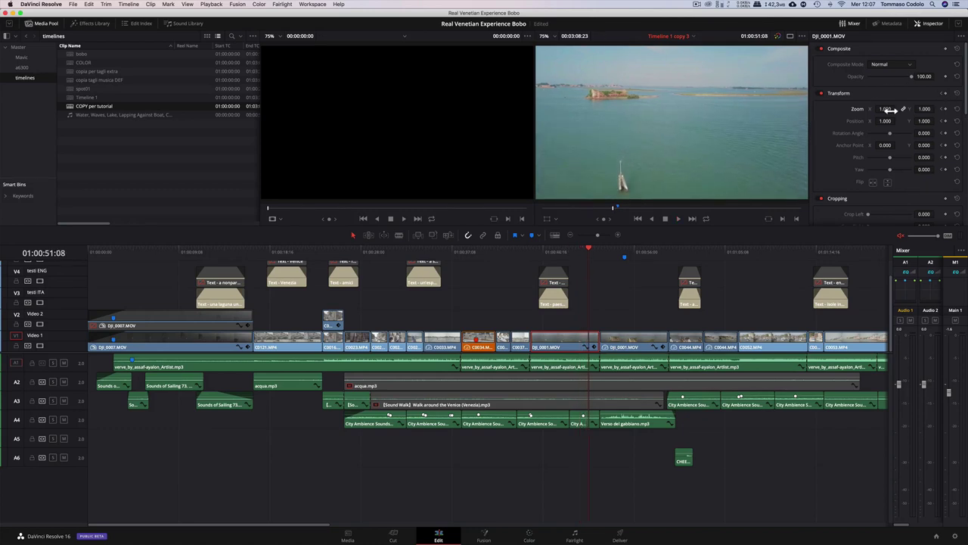
pyautogui.moveTo(887, 109); pyautogui.dragTo(484, 274)
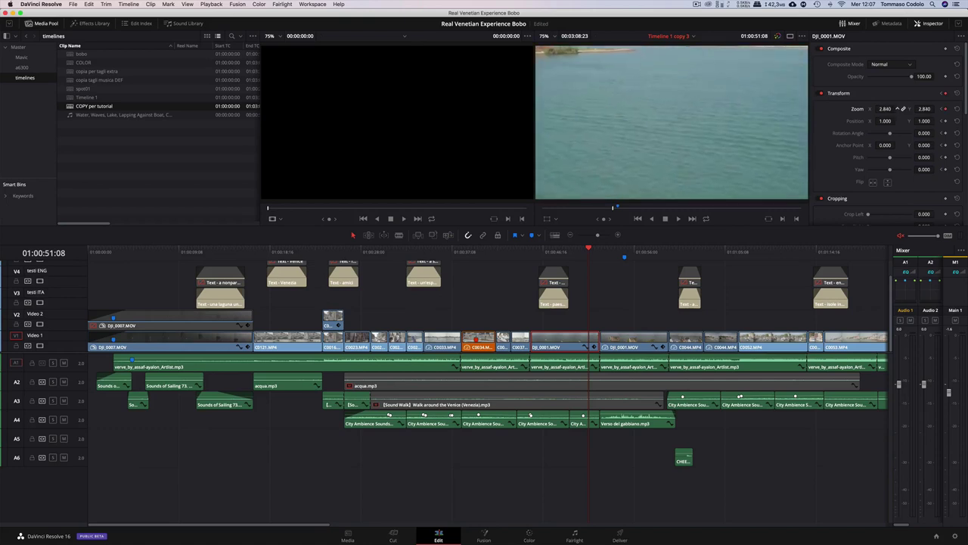
pyautogui.moveTo(925, 121)
pyautogui.mouseDown()
pyautogui.moveTo(945, 121)
pyautogui.moveTo(303, 265)
pyautogui.mouseUp()
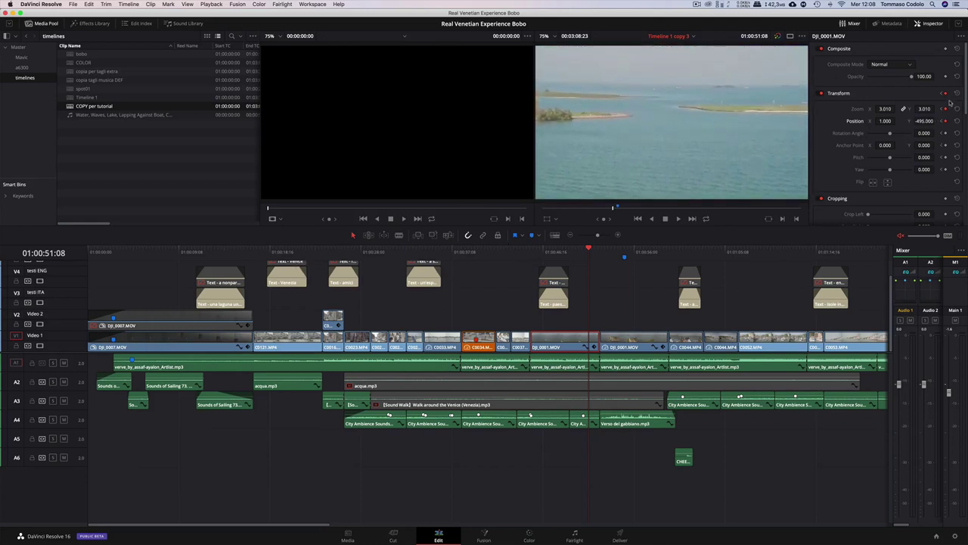
pyautogui.click(884, 121)
pyautogui.write('-49')
pyautogui.press('Return')
# Pan to position 1095, -495 to frame the island ruin and rotate to -15.650.
pyautogui.moveTo(885, 121); pyautogui.dragTo(896, 121)
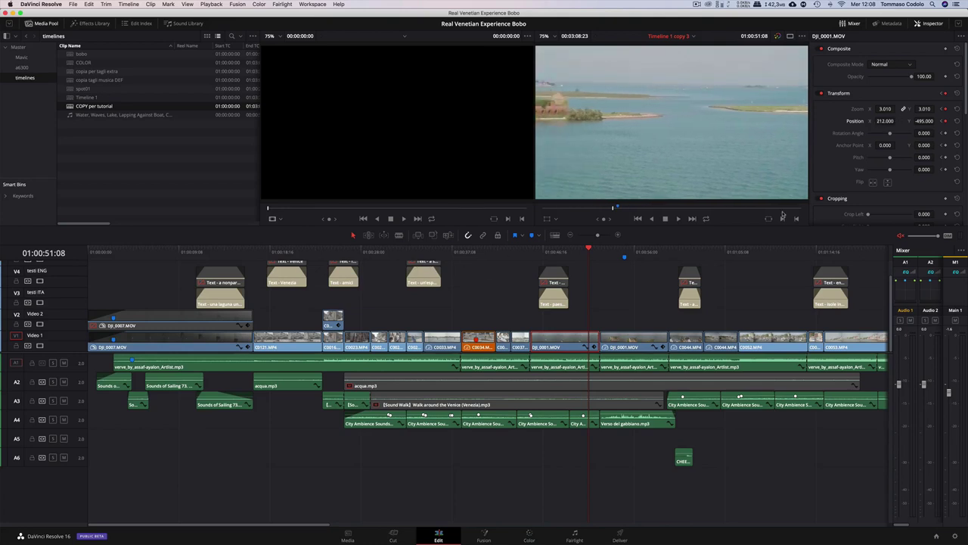
pyautogui.moveTo(887, 121); pyautogui.dragTo(904, 121)
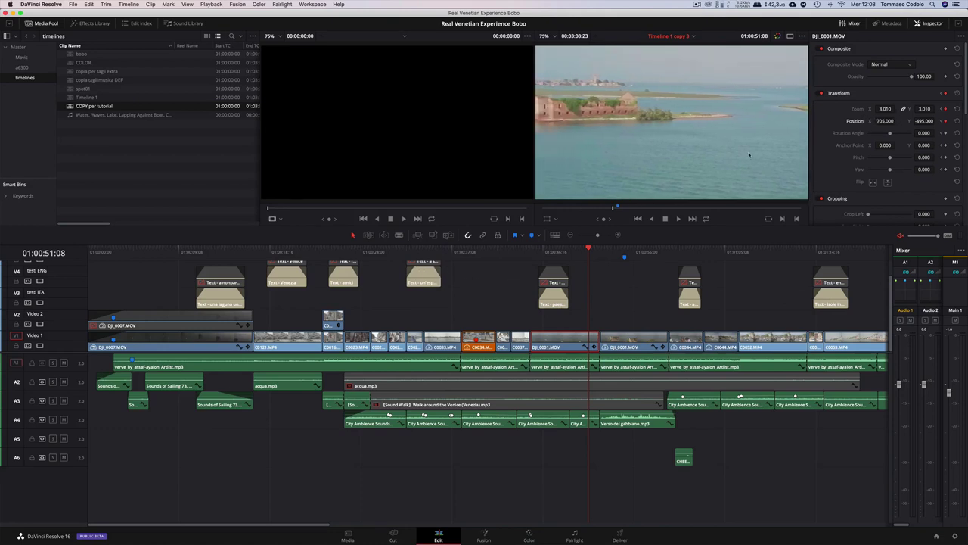
pyautogui.moveTo(884, 121); pyautogui.dragTo(908, 121)
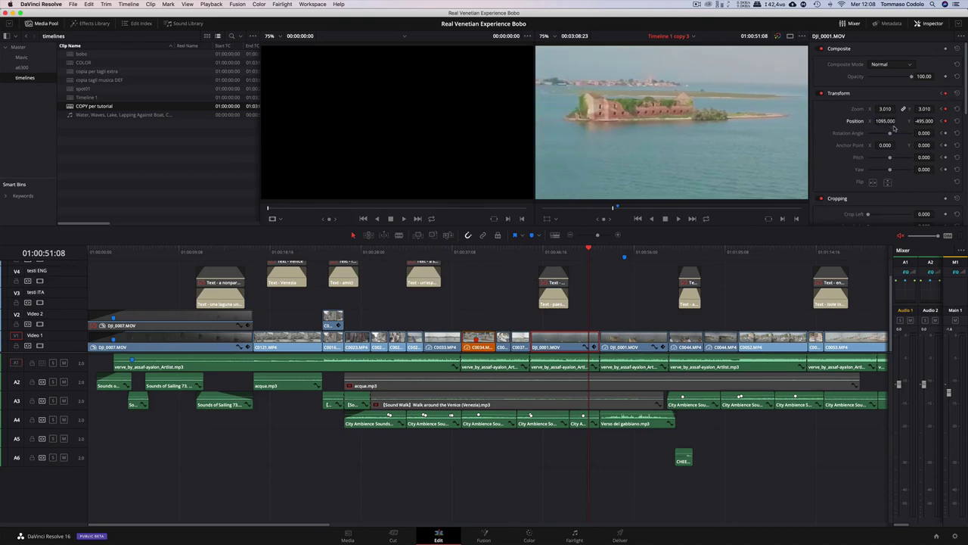
pyautogui.moveTo(890, 134); pyautogui.dragTo(890, 134)
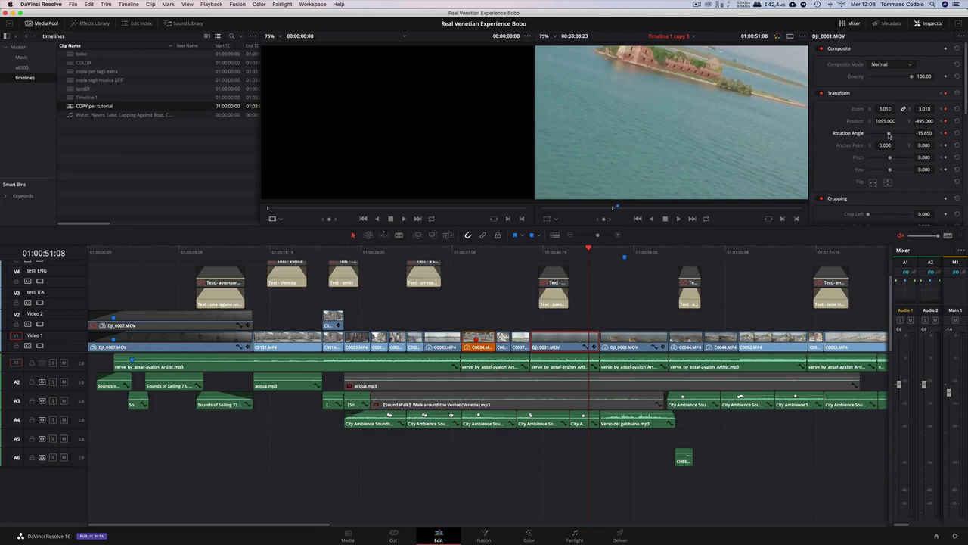
pyautogui.click(532, 257)
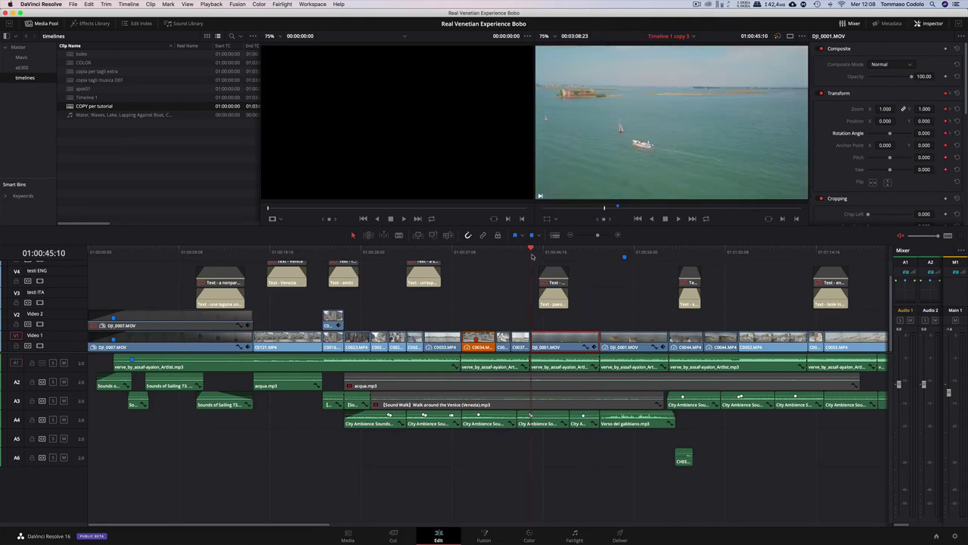
pyautogui.press('space')
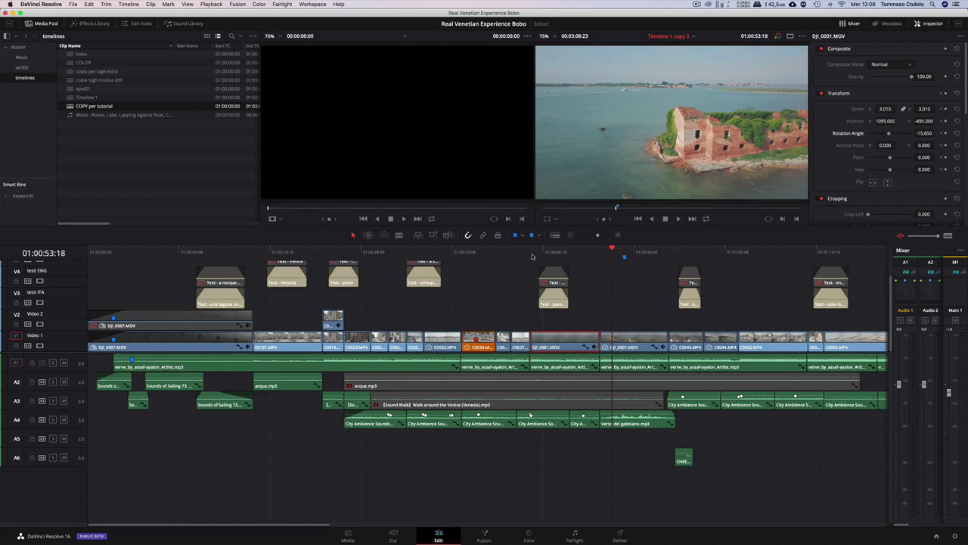
pyautogui.click(532, 256)
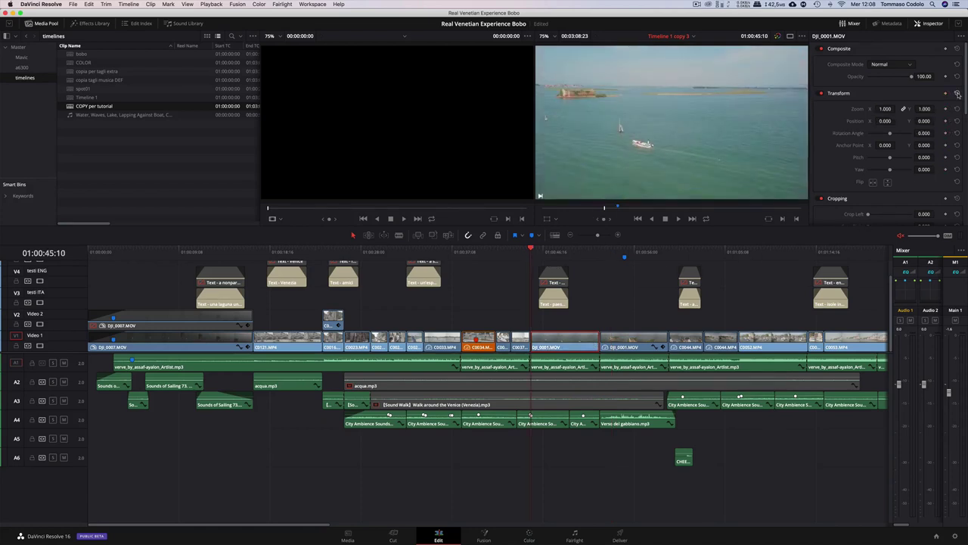
# Alt-drag DJI_0001.MOV from Video 1 onto Video 2 to duplicate it above the original.
pyautogui.scroll(-2, 896, 146)
pyautogui.scroll(-5, 895, 145)
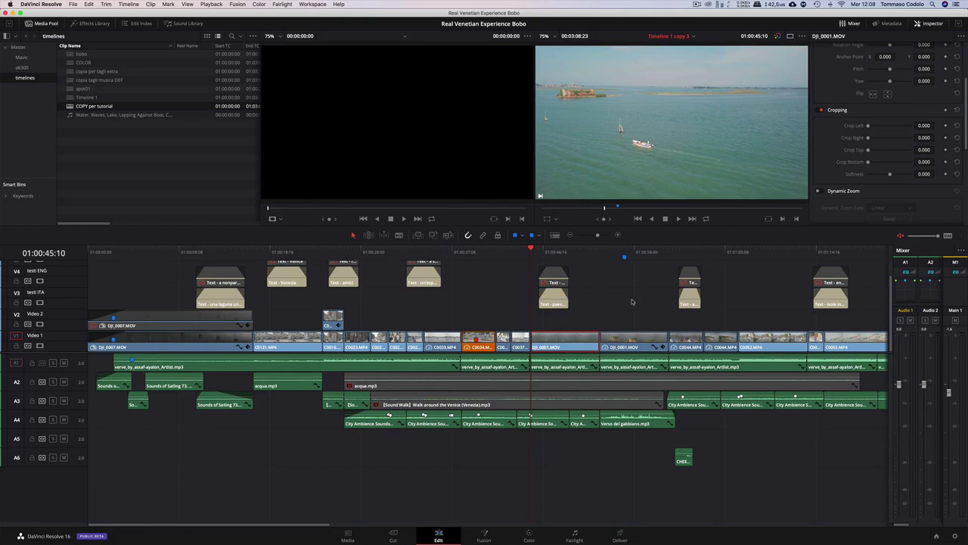
pyautogui.moveTo(582, 332)
pyautogui.mouseDown()
pyautogui.moveTo(582, 321)
pyautogui.moveTo(570, 347)
pyautogui.mouseUp()
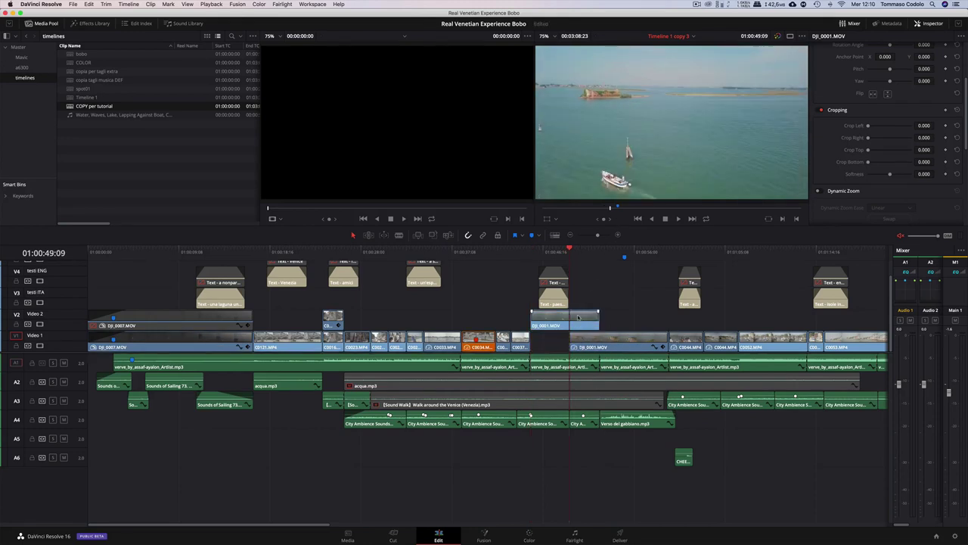
# On the Video 2 copy, keyframe Crop Left at 0, then drag it to 1920 at 01:00:51:19.
pyautogui.click(571, 319)
pyautogui.moveTo(868, 127)
pyautogui.mouseDown()
pyautogui.moveTo(921, 128)
pyautogui.moveTo(858, 127)
pyautogui.mouseUp()
pyautogui.click(945, 109)
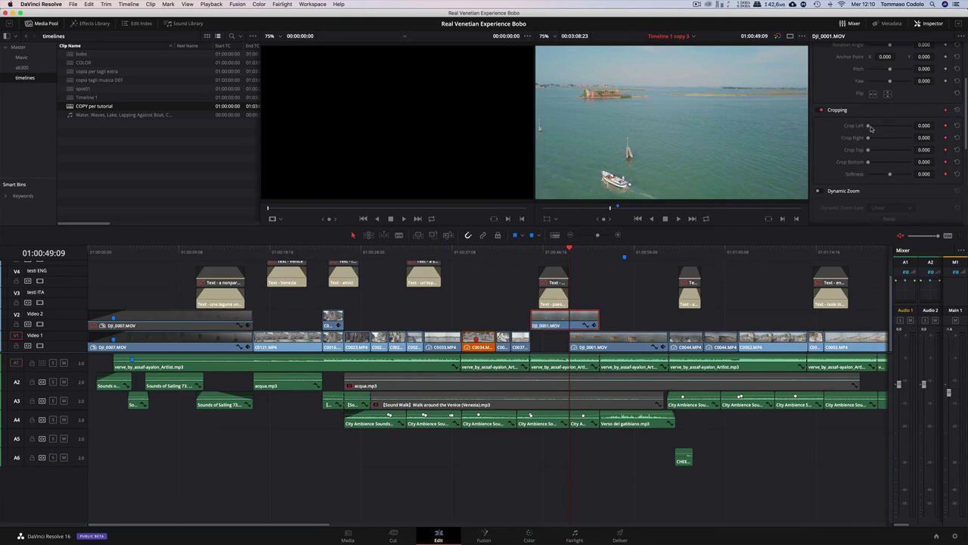
pyautogui.click(585, 255)
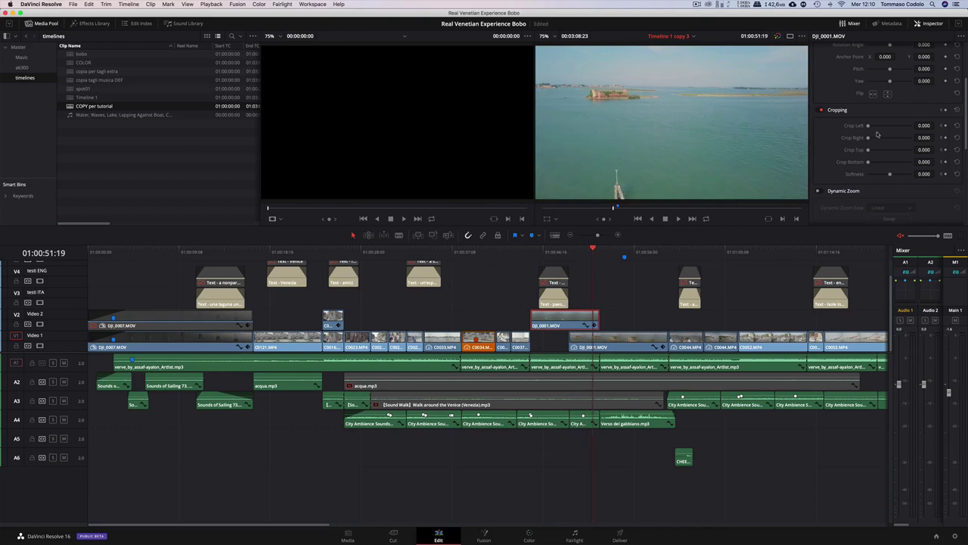
pyautogui.moveTo(889, 129); pyautogui.dragTo(955, 127)
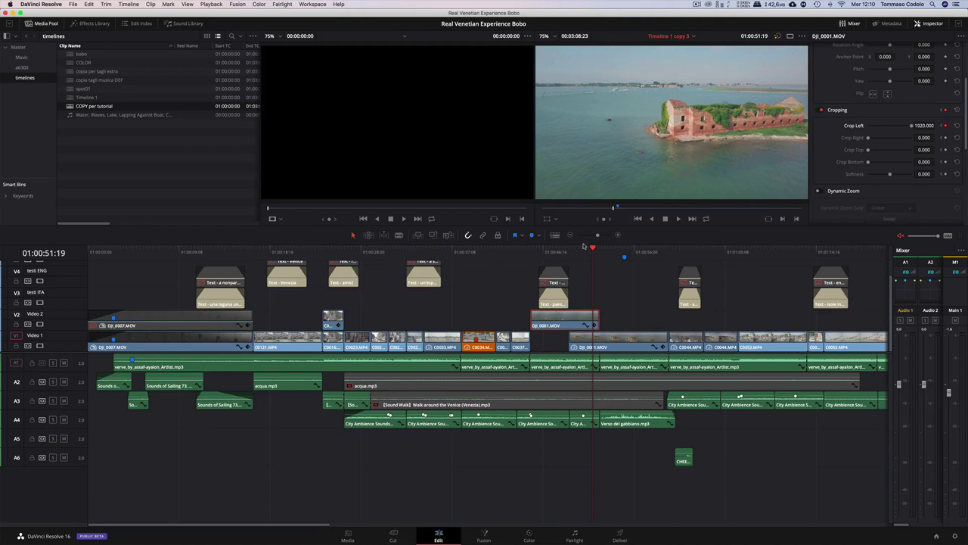
# Play the Crop Left wipe from 0 to 1920, then scroll the Inspector to review its cropping keyframes.
pyautogui.press('space')
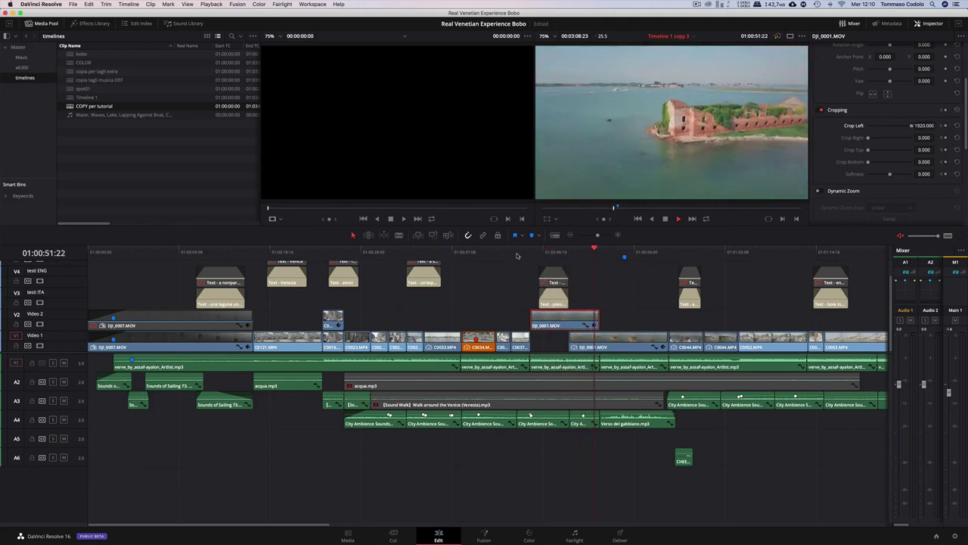
pyautogui.press('space')
pyautogui.scroll(-2, 860, 154)
pyautogui.scroll(-2, 860, 154)
pyautogui.scroll(-2, 861, 154)
pyautogui.scroll(-2, 861, 154)
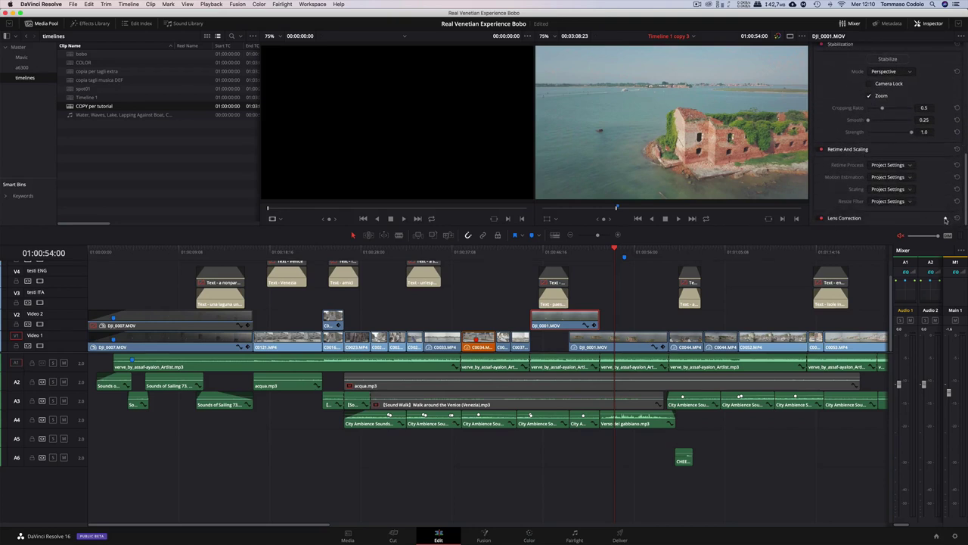
pyautogui.scroll(10, 902, 111)
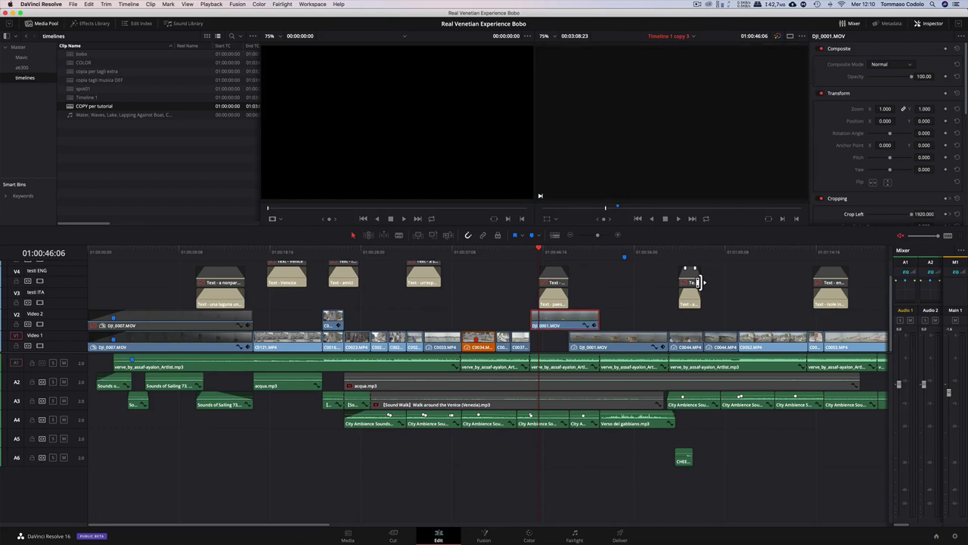
# Undo the last two changes and move the copied clip back onto Video 2.
pyautogui.hotkey('ctrl', 'z')
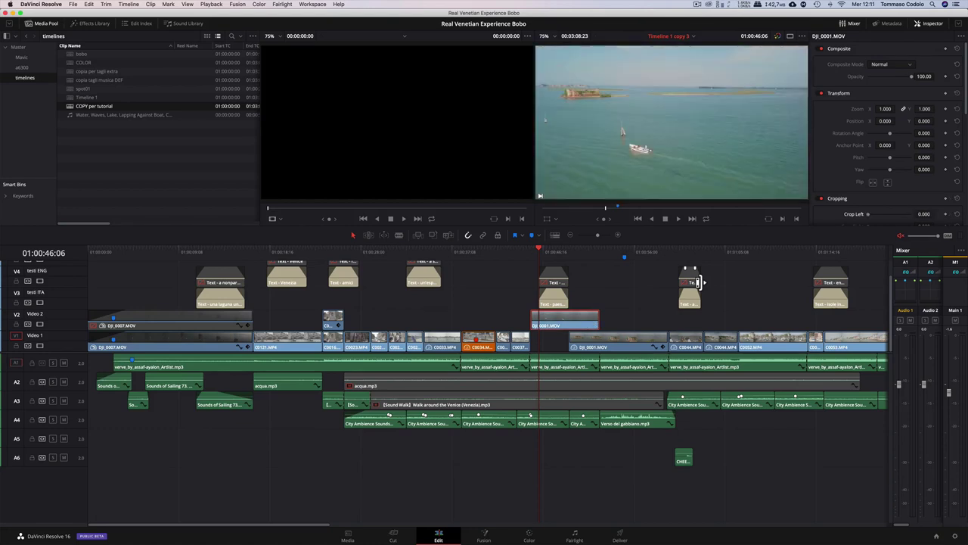
pyautogui.hotkey('ctrl', 'z')
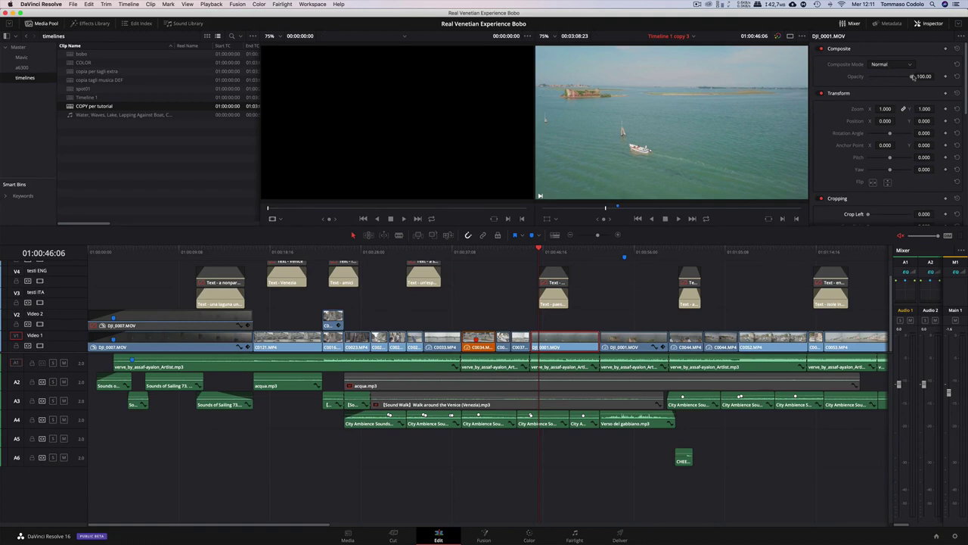
pyautogui.moveTo(578, 329); pyautogui.dragTo(589, 346)
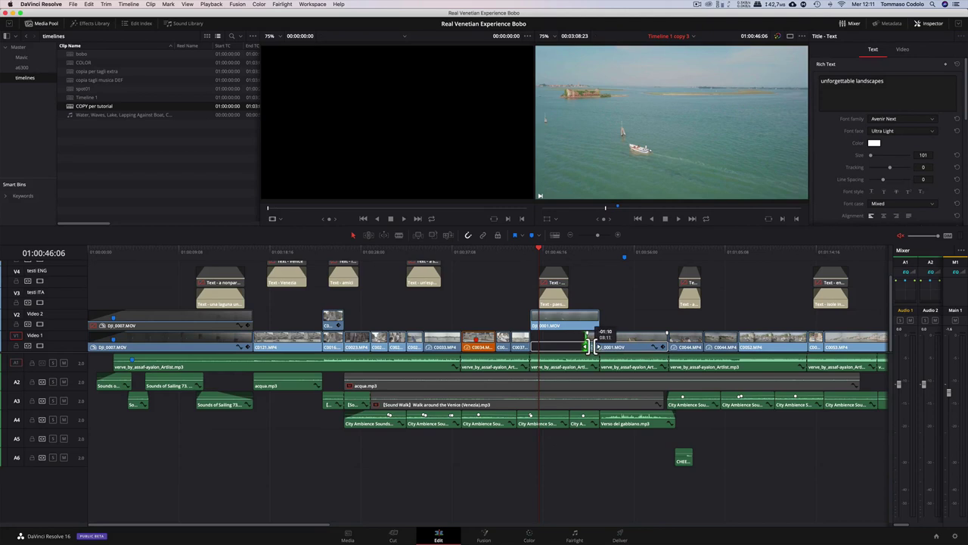
# On the copy's last frame, lower its Composite Opacity to 55.65.
pyautogui.click(587, 251)
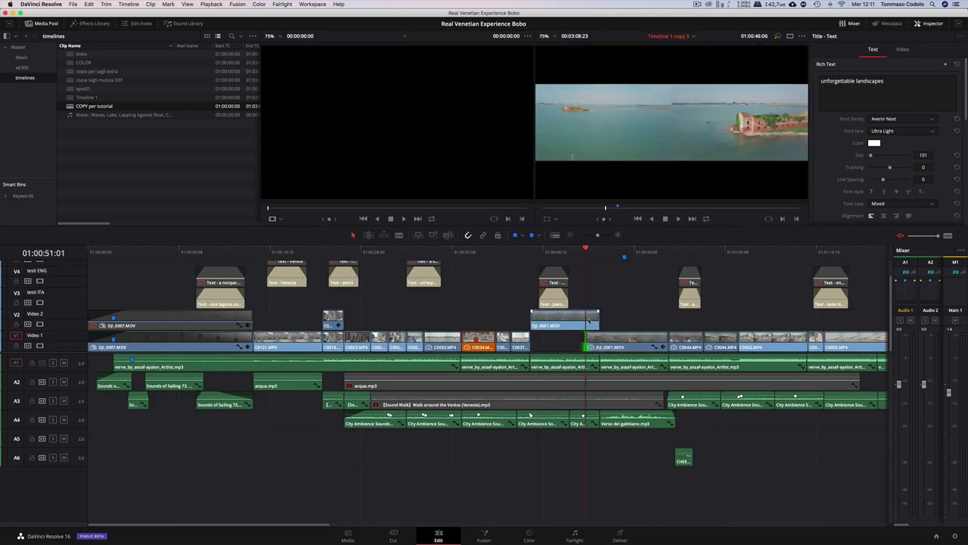
pyautogui.click(588, 321)
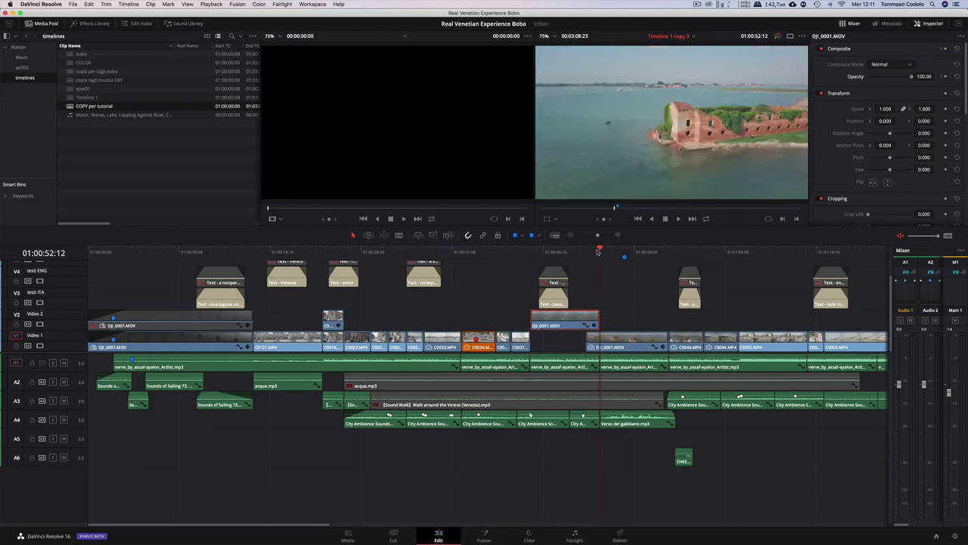
pyautogui.press('Left')
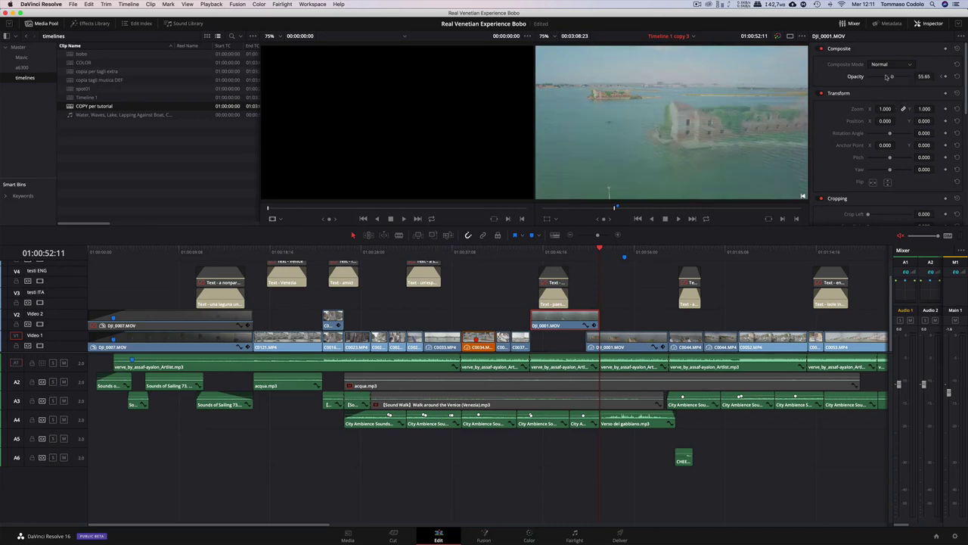
pyautogui.moveTo(886, 77); pyautogui.dragTo(860, 78)
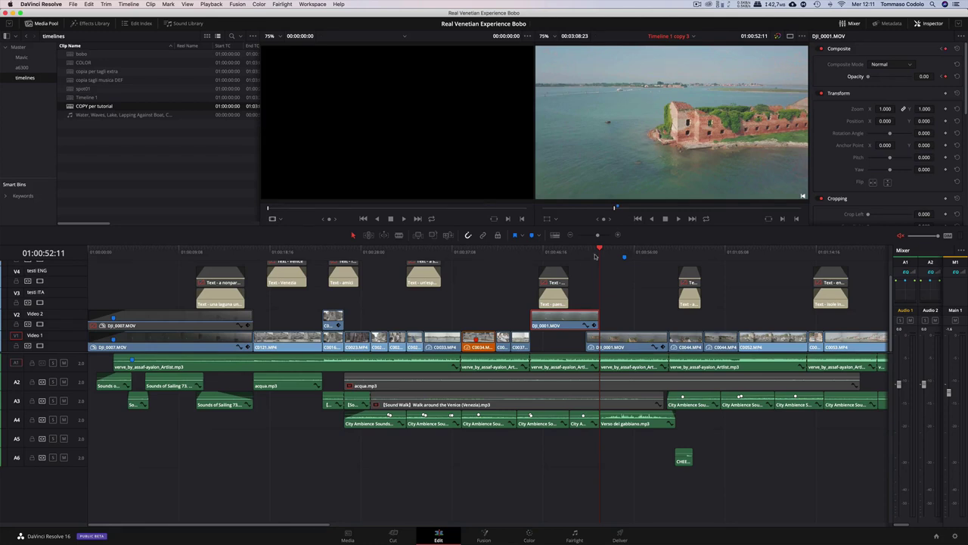